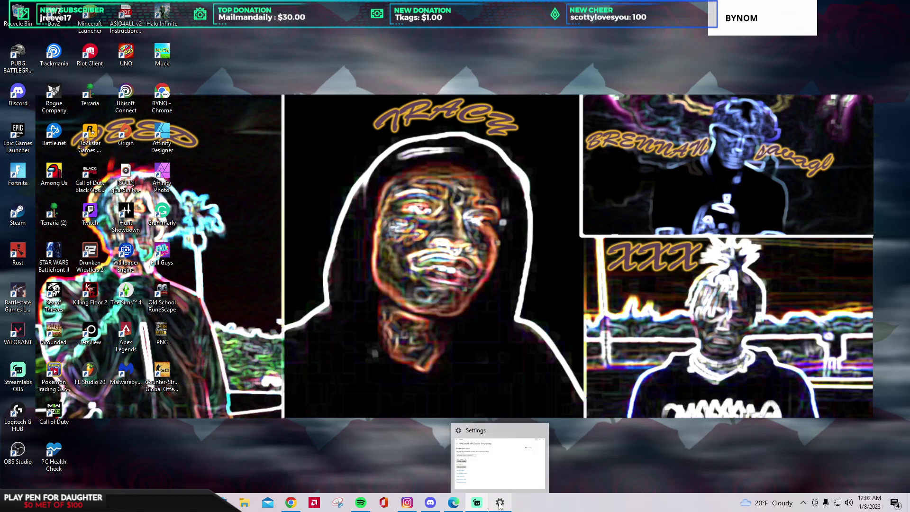
- Reopen the HP DeskJet 4100 series management page via the Printers & scanners list
{"action": "left_click", "coordinate": [480, 491]}
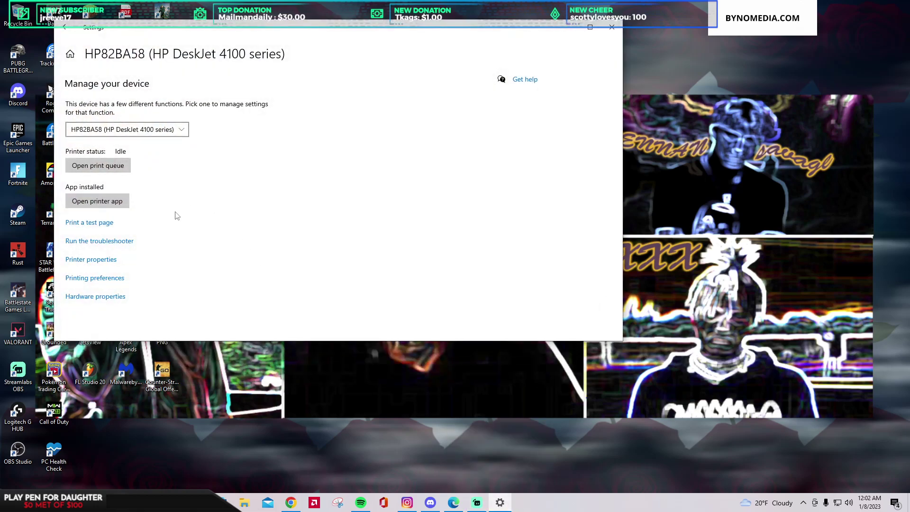
{"action": "left_click", "coordinate": [64, 28]}
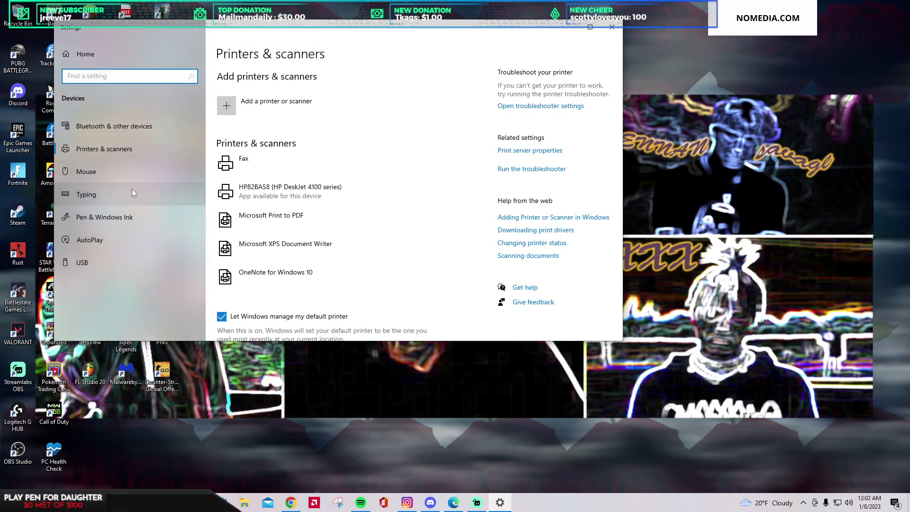
{"action": "left_click", "coordinate": [256, 194]}
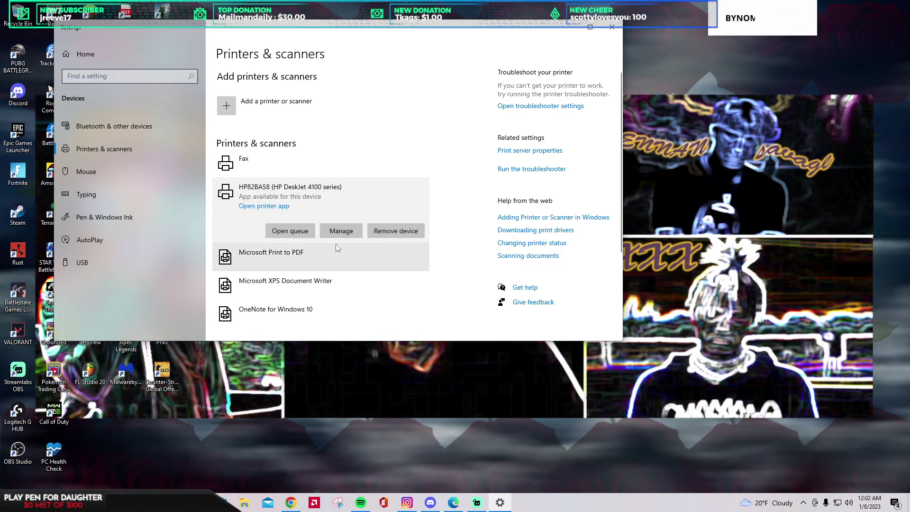
{"action": "left_click", "coordinate": [341, 230]}
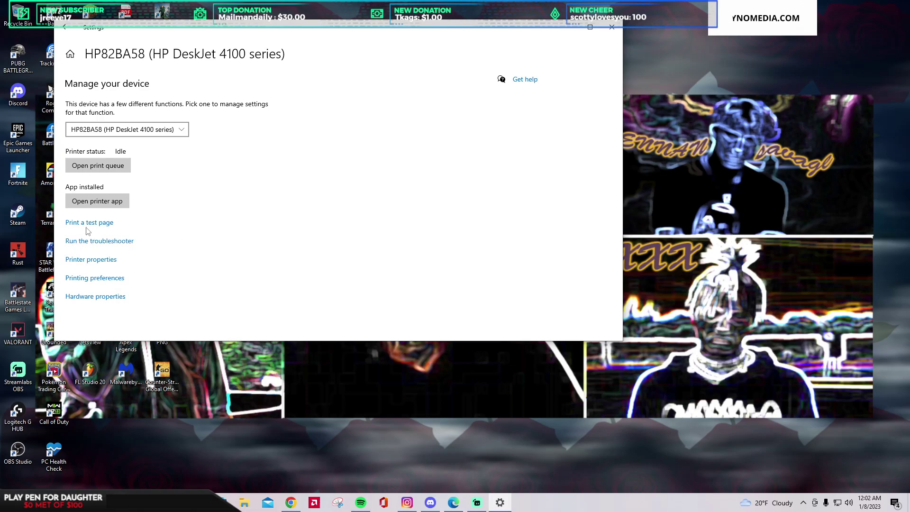
{"action": "left_click", "coordinate": [88, 278]}
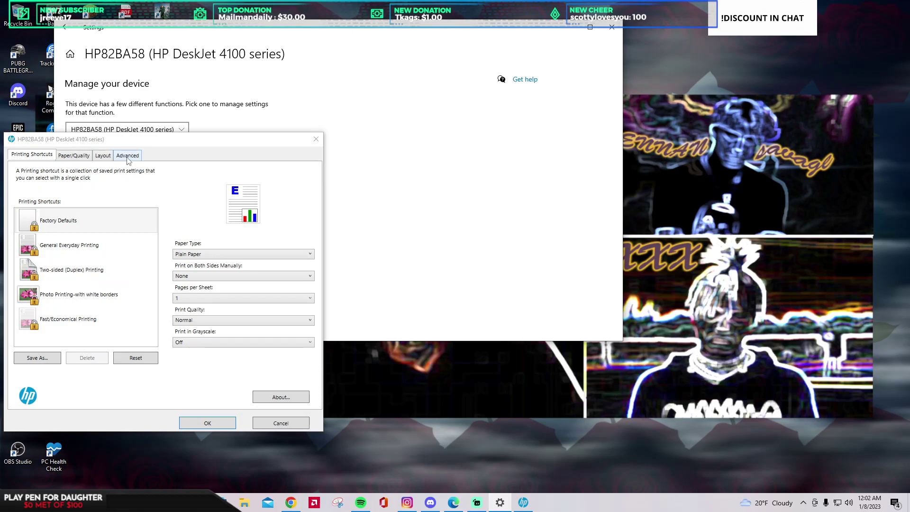
{"action": "left_click", "coordinate": [103, 155]}
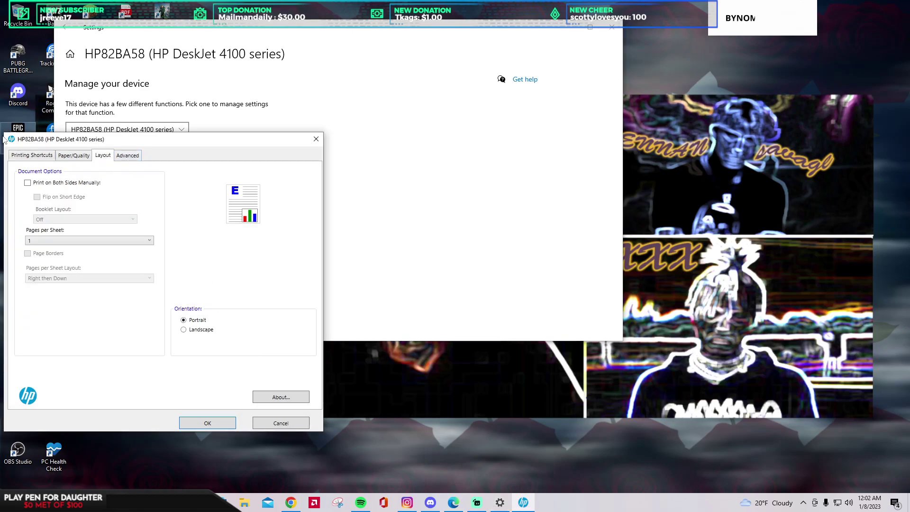
{"action": "left_click", "coordinate": [29, 157]}
{"action": "left_click", "coordinate": [71, 157]}
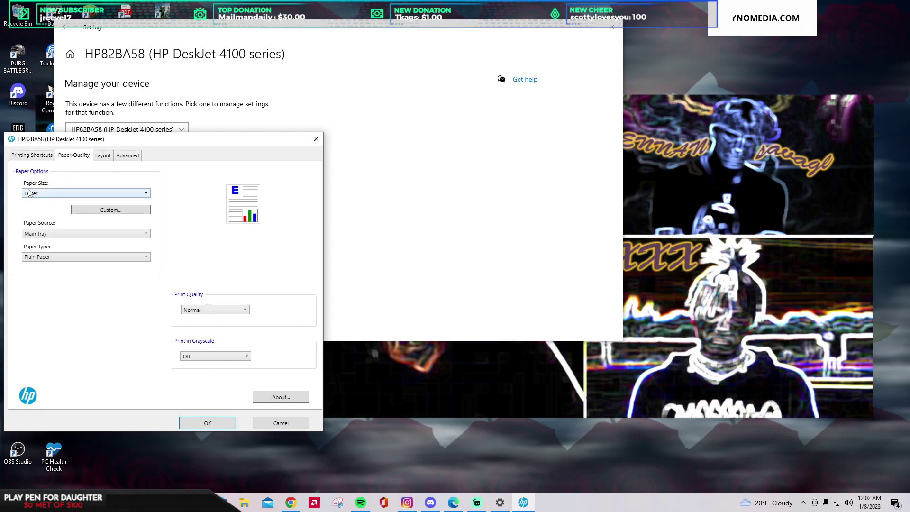
{"action": "left_click", "coordinate": [97, 194]}
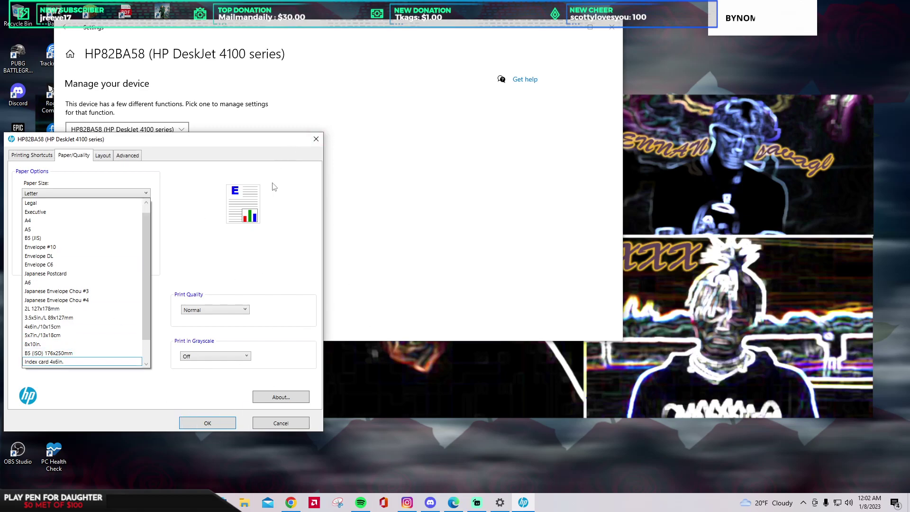
{"action": "left_click", "coordinate": [316, 139]}
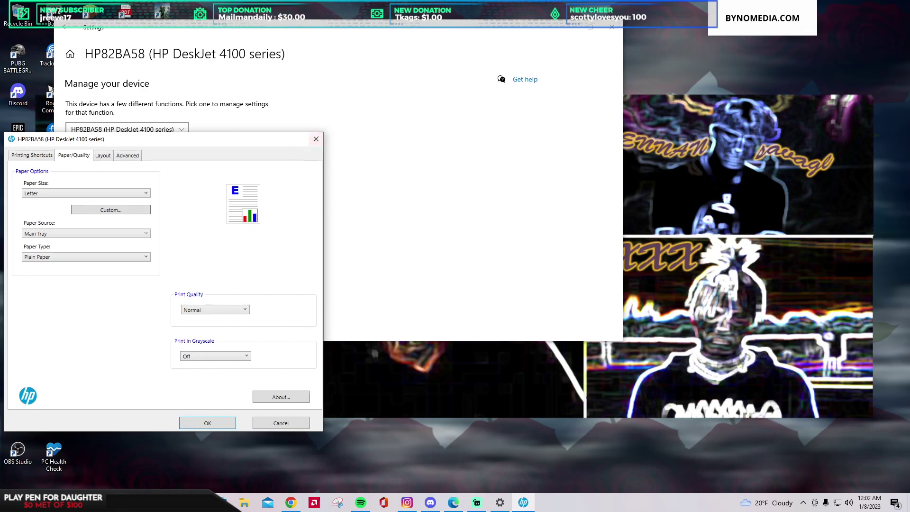
{"action": "left_click", "coordinate": [315, 139]}
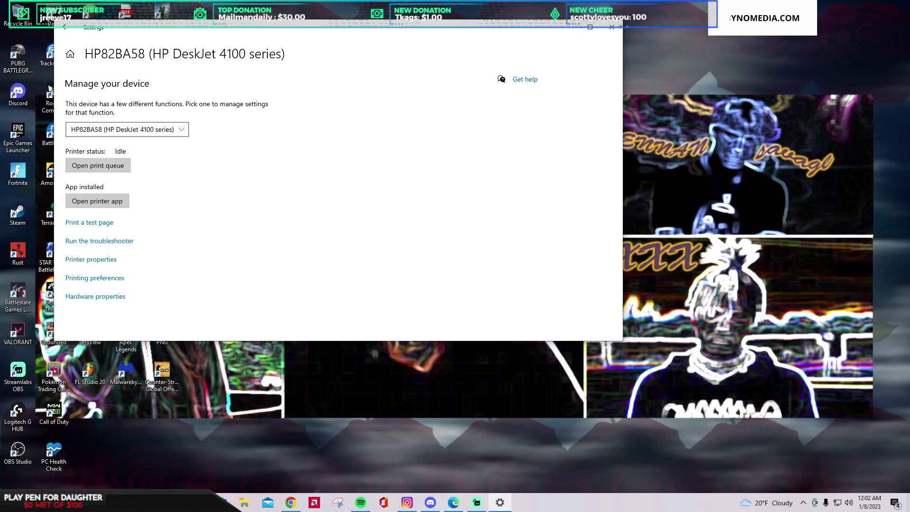
- Close printer settings and bring up the USPS Priority Mail label PDF in Edge
{"action": "left_click", "coordinate": [612, 27]}
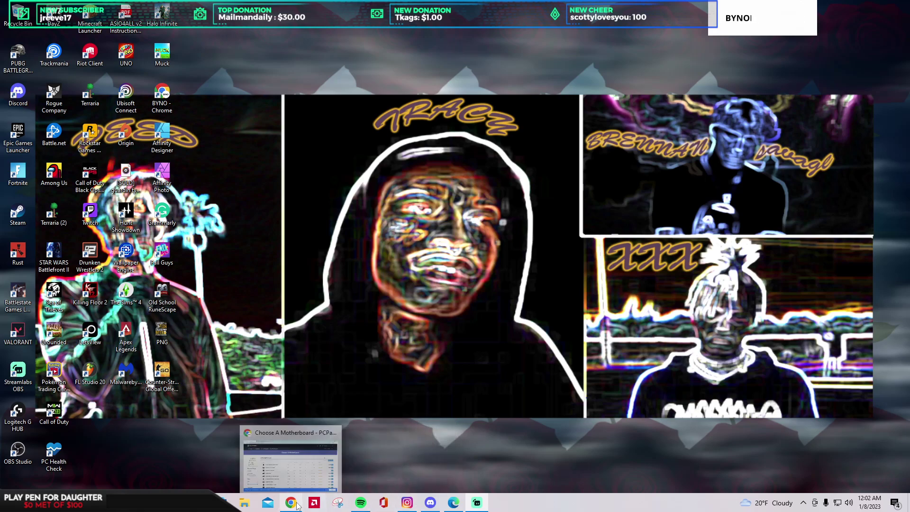
{"action": "left_click", "coordinate": [453, 502]}
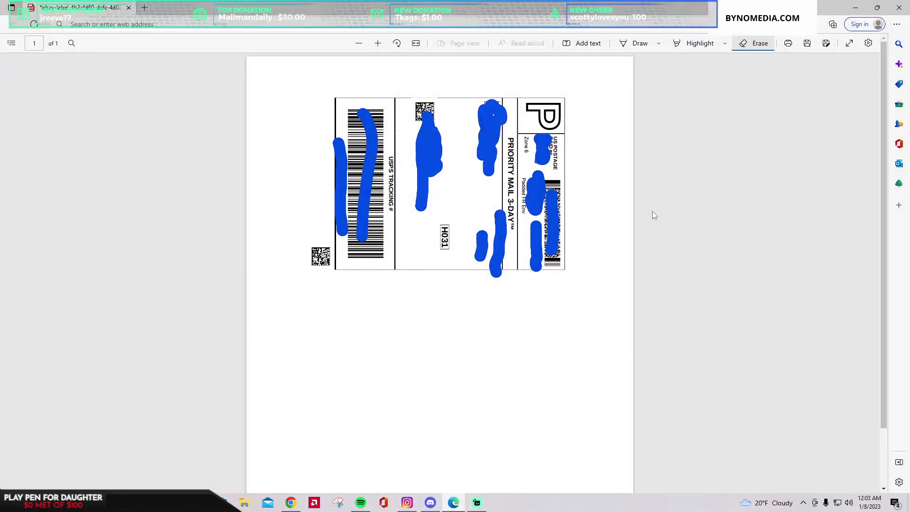
- Web-capture just the shipping label area of the PDF and open it in Markup capture
{"action": "right_click", "coordinate": [473, 131]}
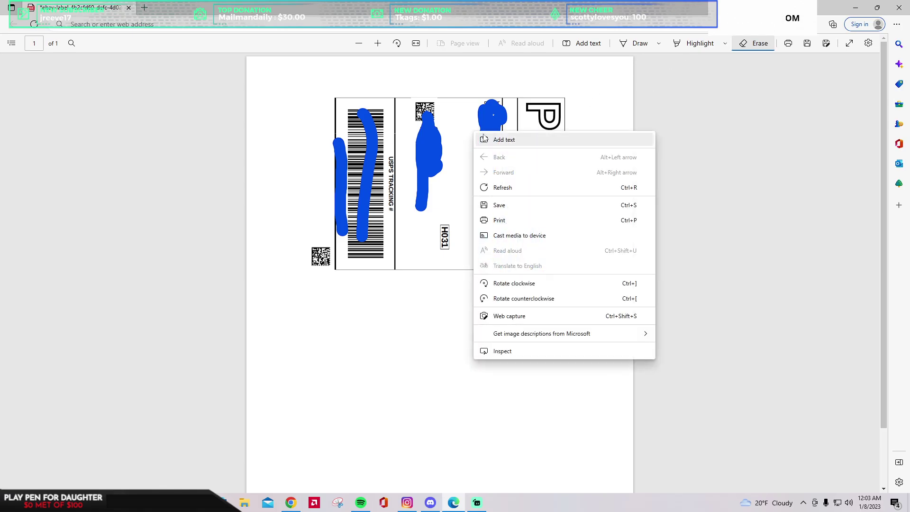
{"action": "left_click", "coordinate": [504, 316]}
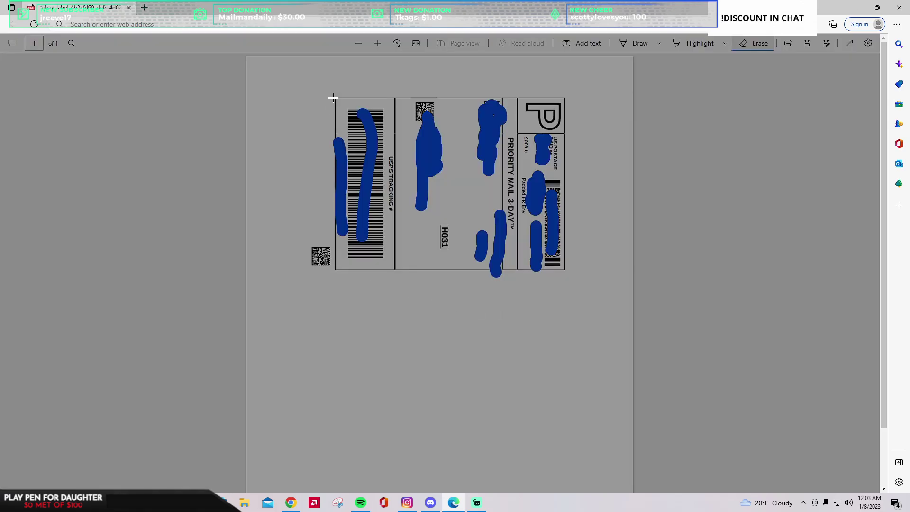
{"action": "left_click_drag", "start_coordinate": [333, 95], "coordinate": [565, 272]}
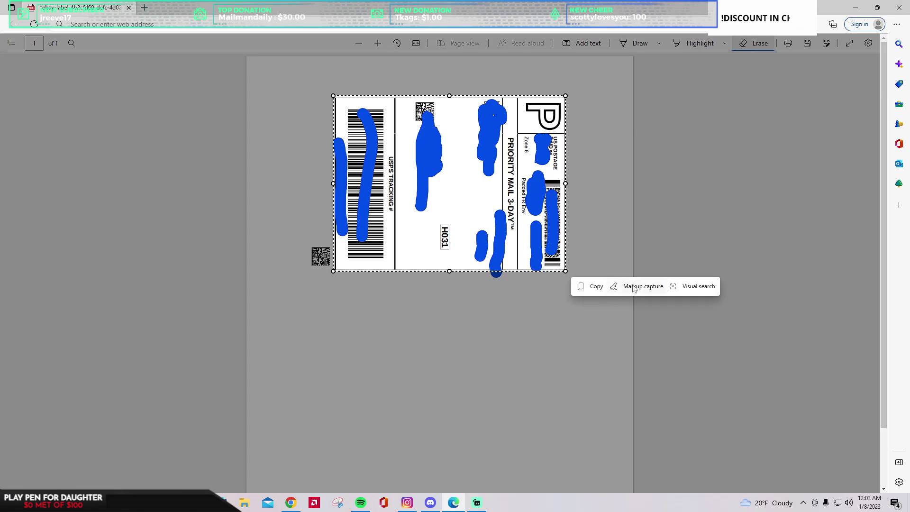
{"action": "left_click", "coordinate": [635, 290]}
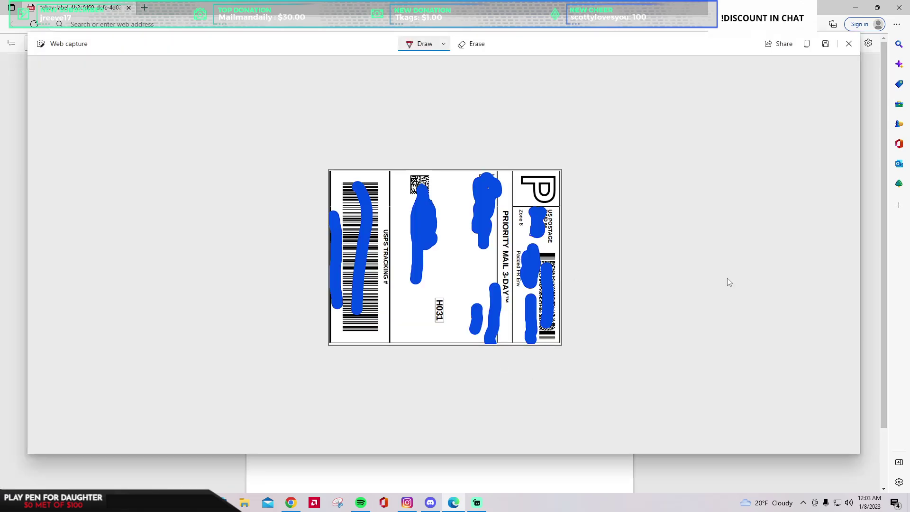
- Save the marked-up label capture as a JPEG and open it with Photos
{"action": "left_click", "coordinate": [825, 44]}
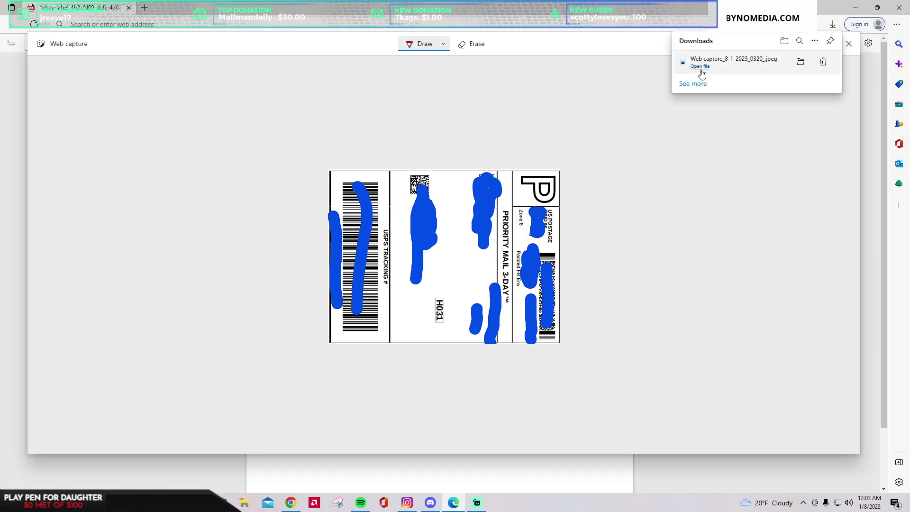
{"action": "left_click", "coordinate": [701, 67]}
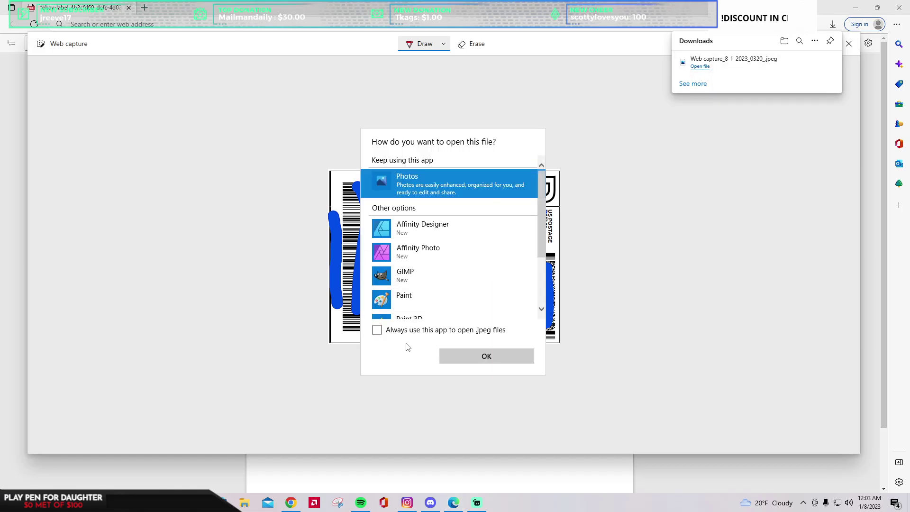
{"action": "scroll", "coordinate": [398, 284], "scroll_direction": "down", "scroll_amount": 1}
{"action": "scroll", "coordinate": [397, 285], "scroll_direction": "down", "scroll_amount": 2}
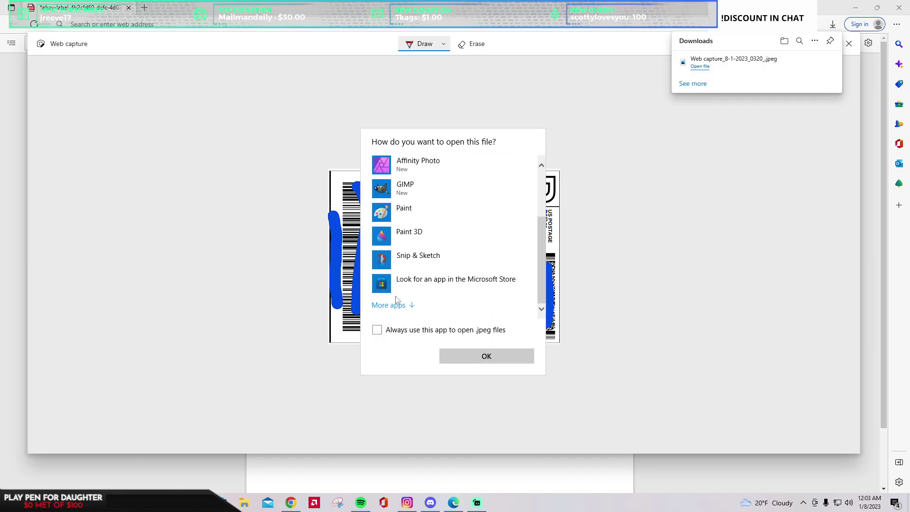
{"action": "scroll", "coordinate": [426, 278], "scroll_direction": "up", "scroll_amount": 1}
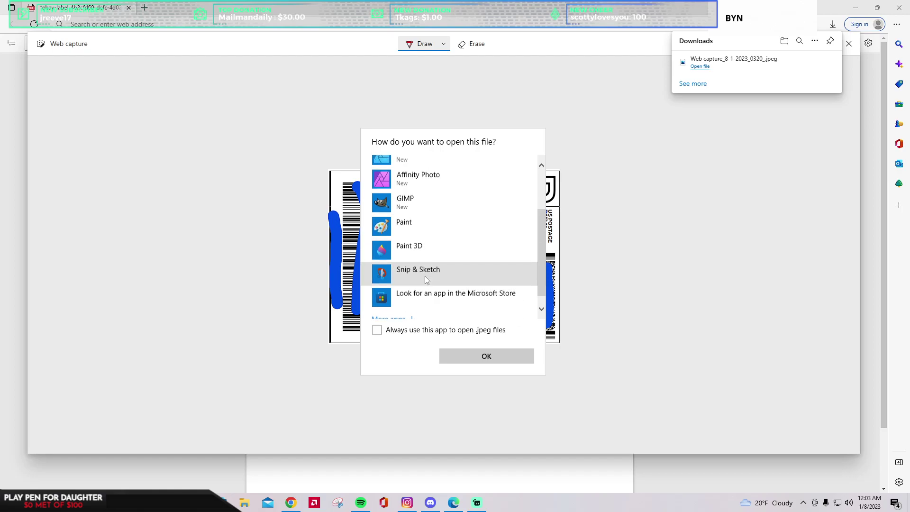
{"action": "scroll", "coordinate": [424, 270], "scroll_direction": "up", "scroll_amount": 3}
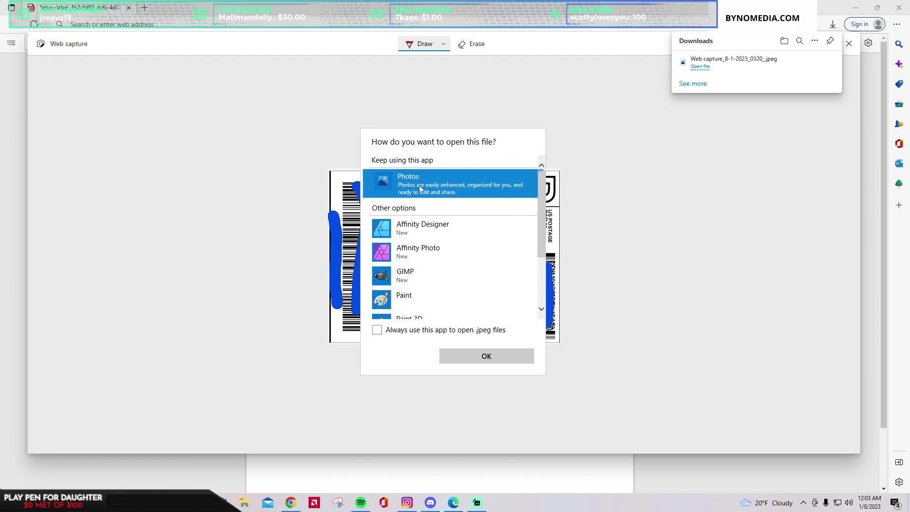
{"action": "left_click", "coordinate": [476, 357]}
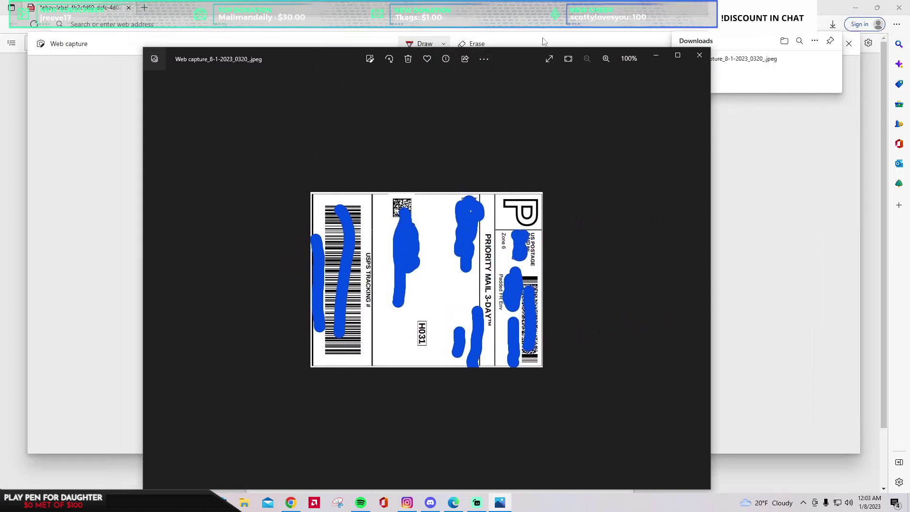
- Show the Photos See more menu with print options for the label image
{"action": "left_click", "coordinate": [482, 60]}
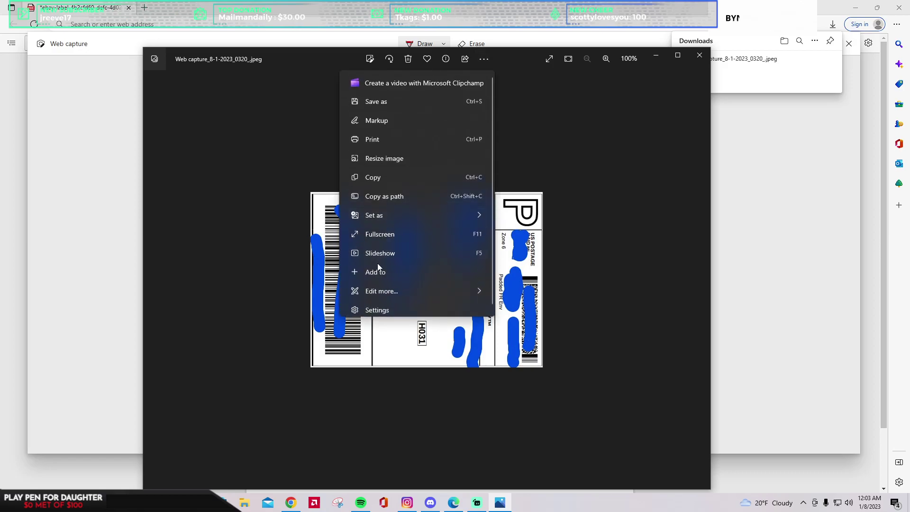